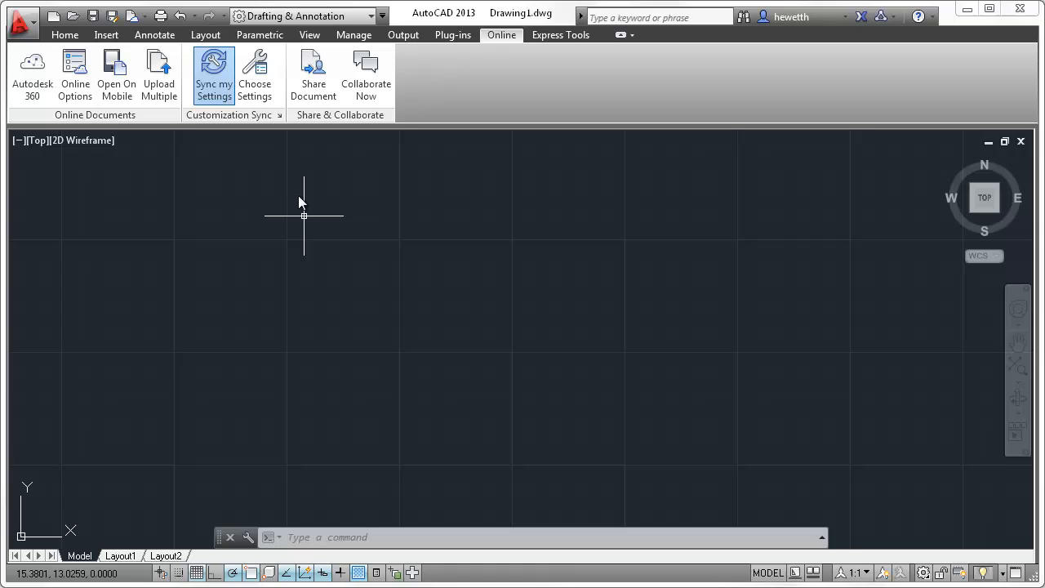
Step: Bring up the Choose Which Settings are Synced dialog from the Online tab
click(264, 94)
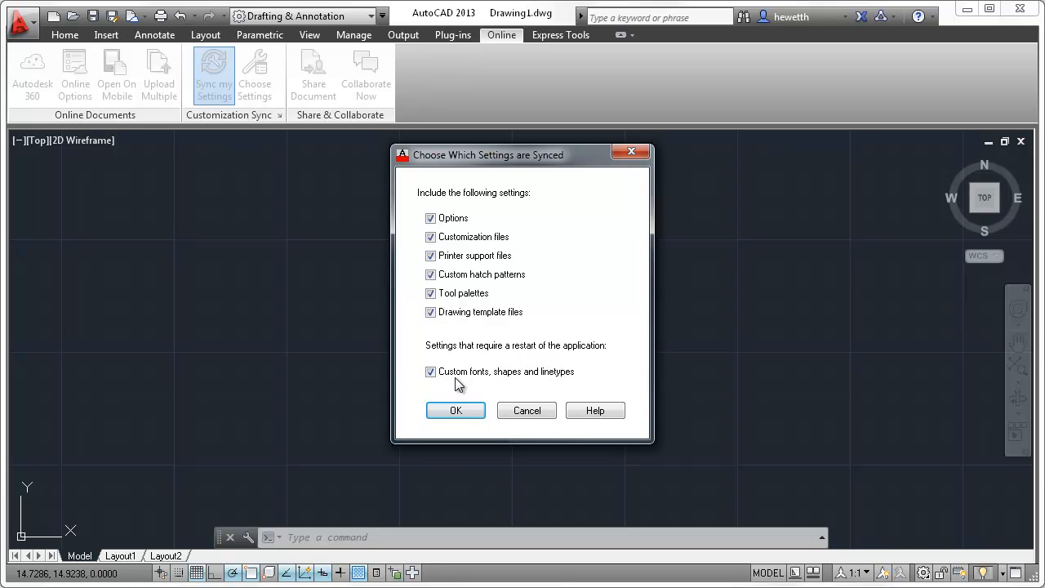
Step: Confirm the synced categories, then set the model space background colour to yellow 199,190,92
click(456, 411)
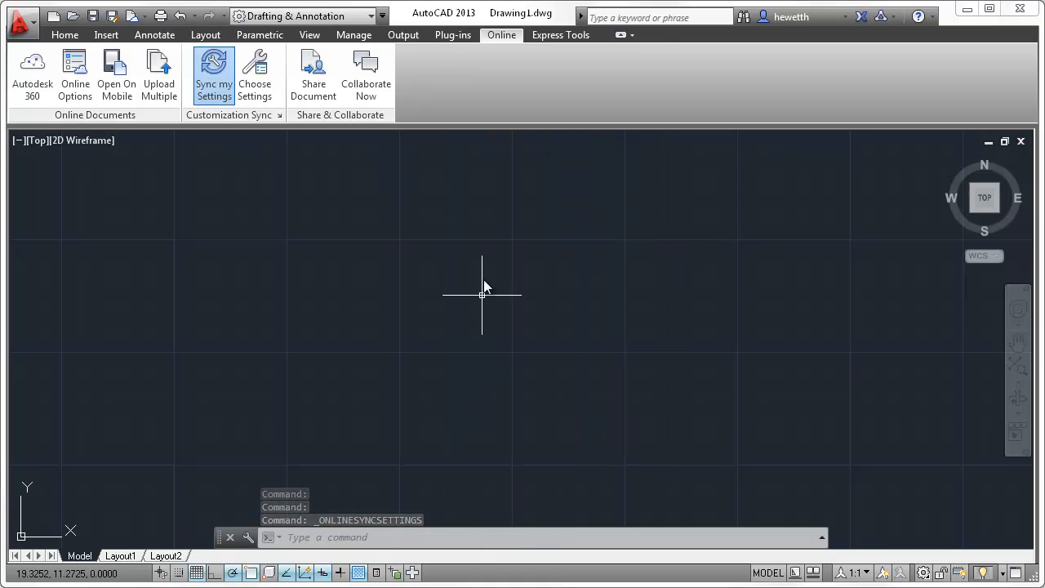
right_click(481, 166)
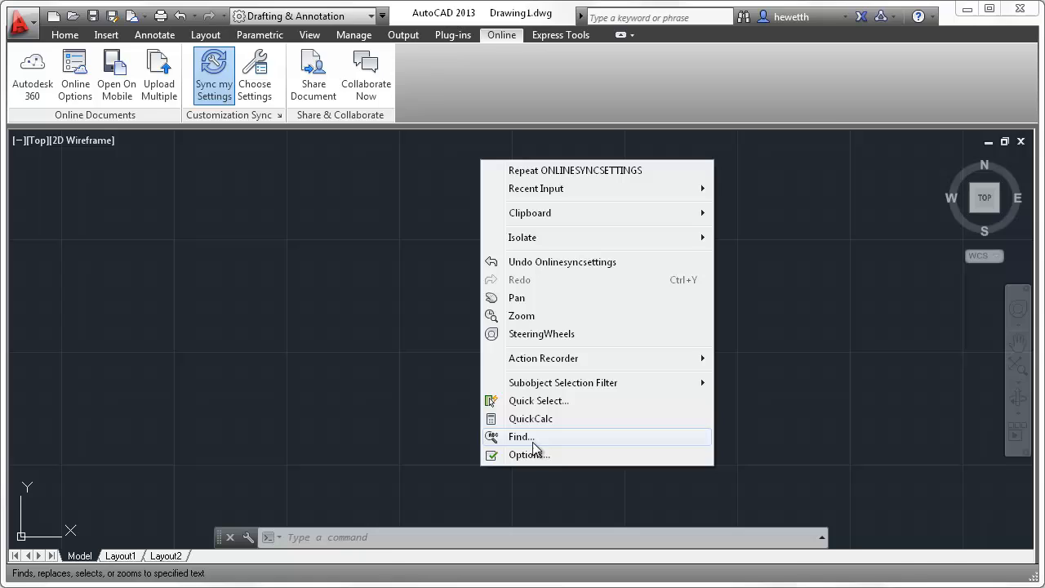
click(531, 454)
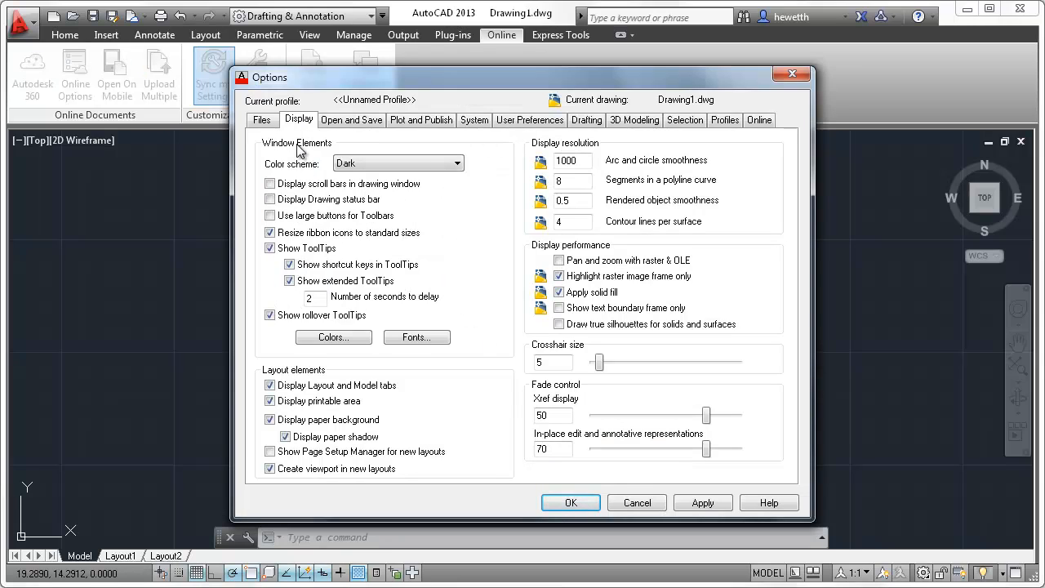
click(326, 338)
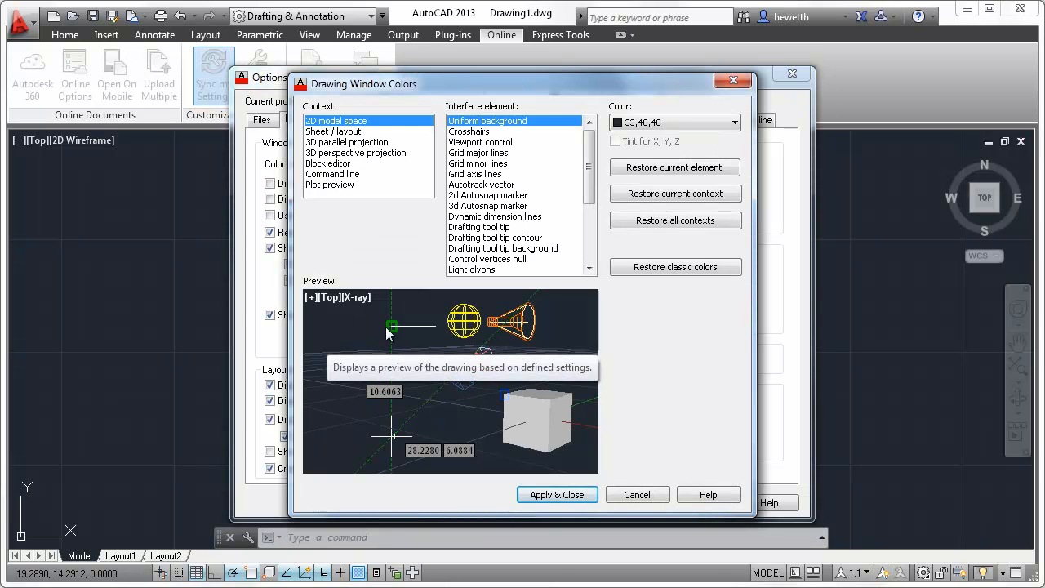
click(630, 124)
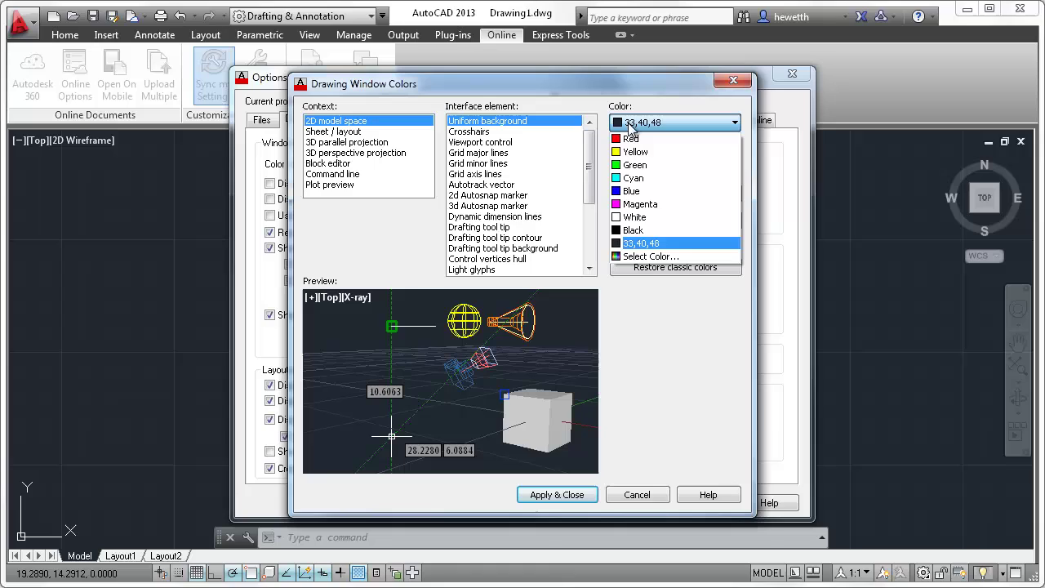
click(645, 257)
click(412, 302)
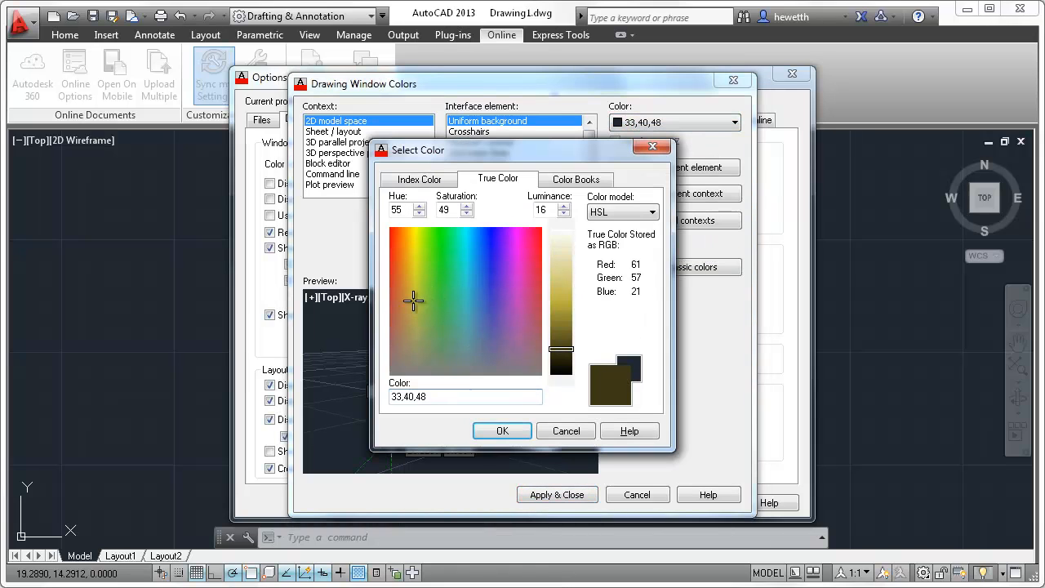
click(565, 298)
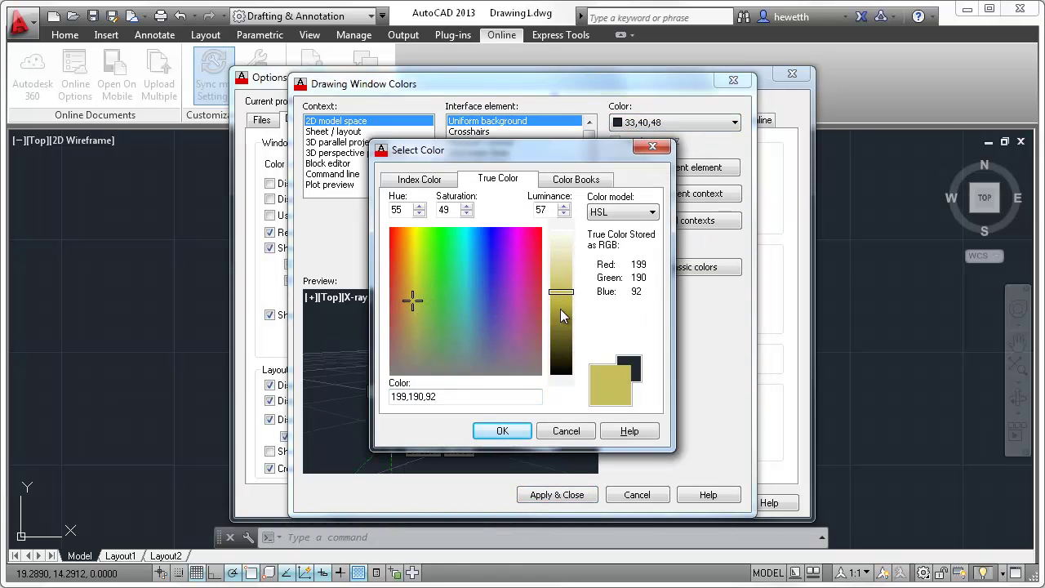
click(503, 431)
click(546, 498)
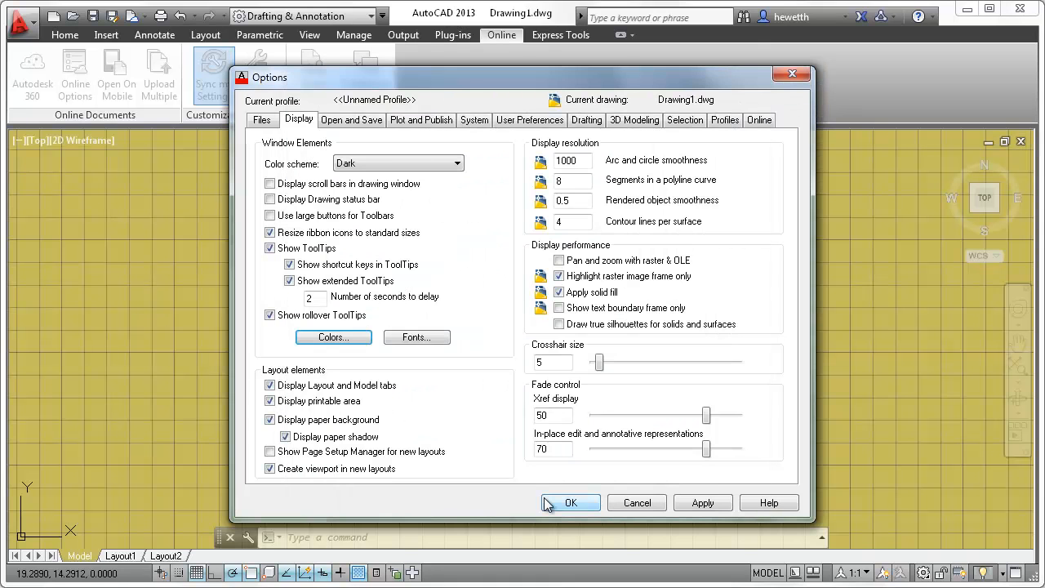
Step: Enlarge the crosshair size from 5 to 45 and confirm the Options changes
drag(600, 363, 658, 364)
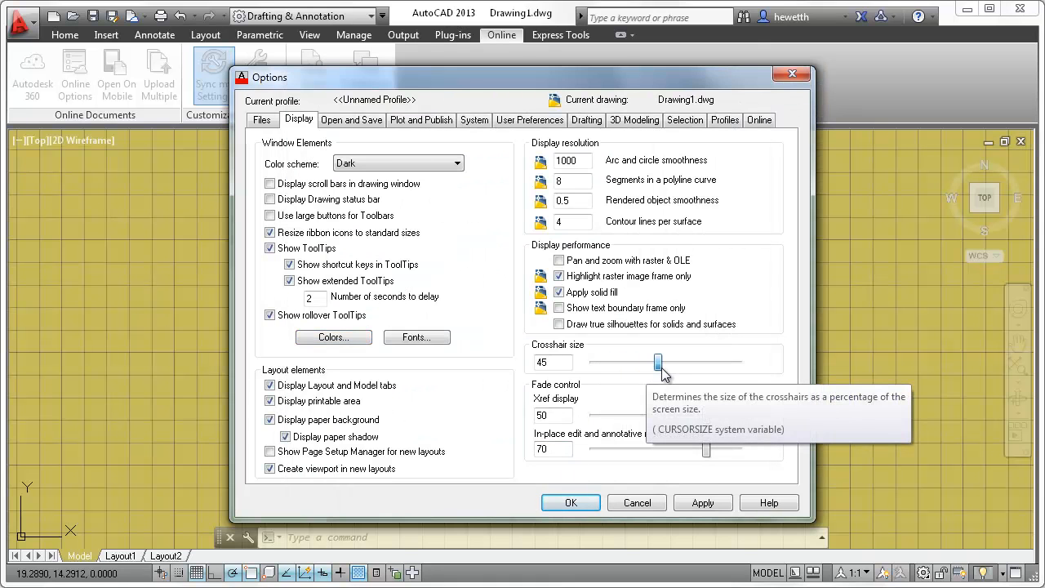
click(590, 502)
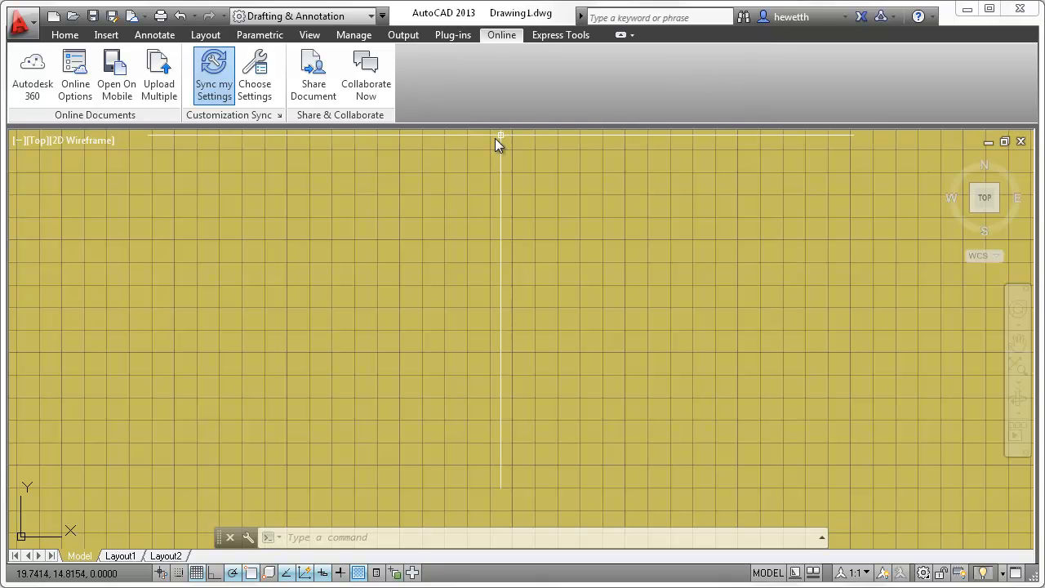
Step: Stop syncing custom settings to the online account via Sync my Settings
click(215, 94)
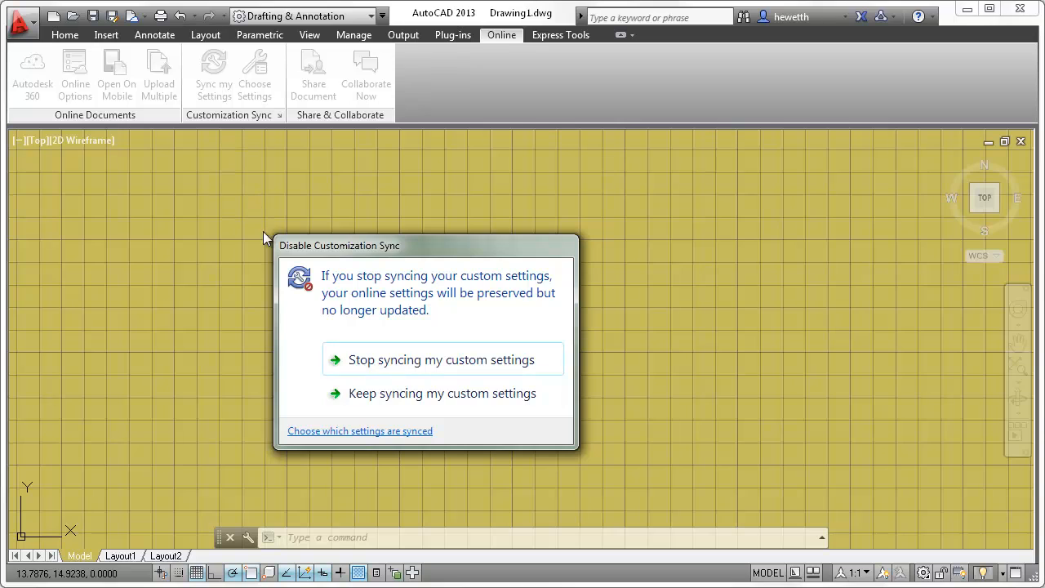
click(393, 366)
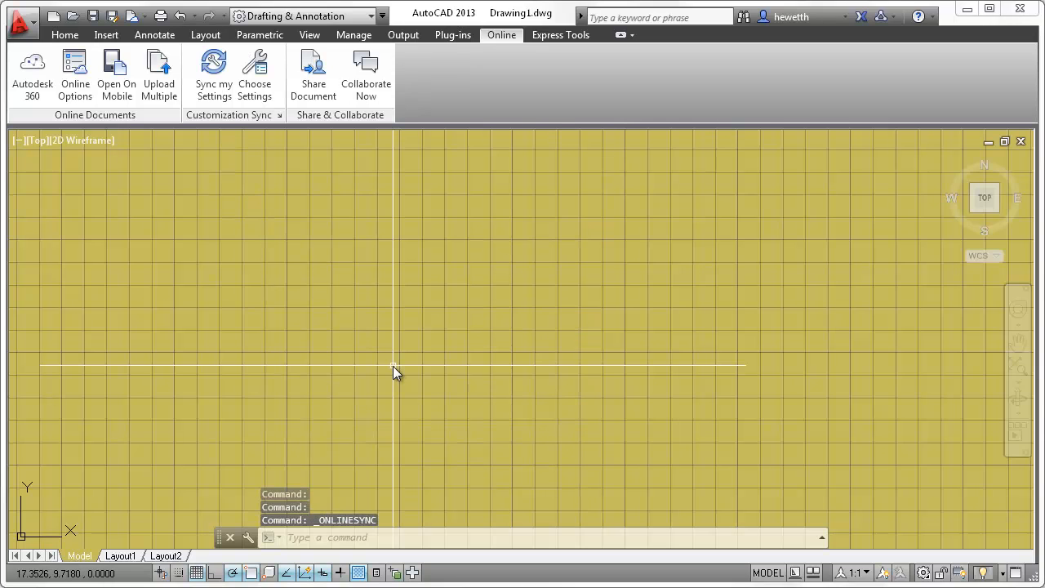
Step: Restore all drawing window colour contexts to defaults, returning the dark model space background
right_click(398, 177)
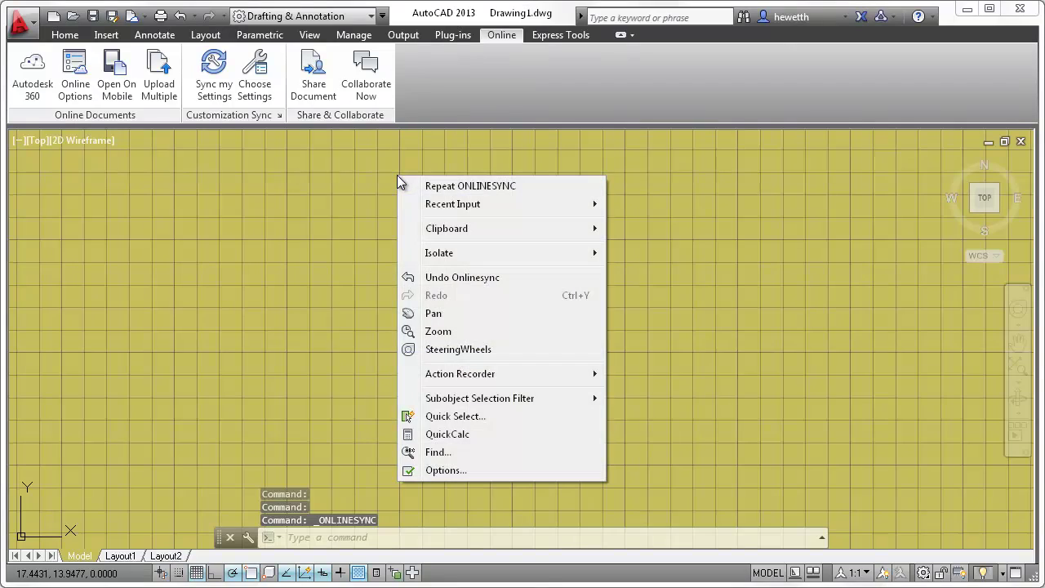
click(463, 471)
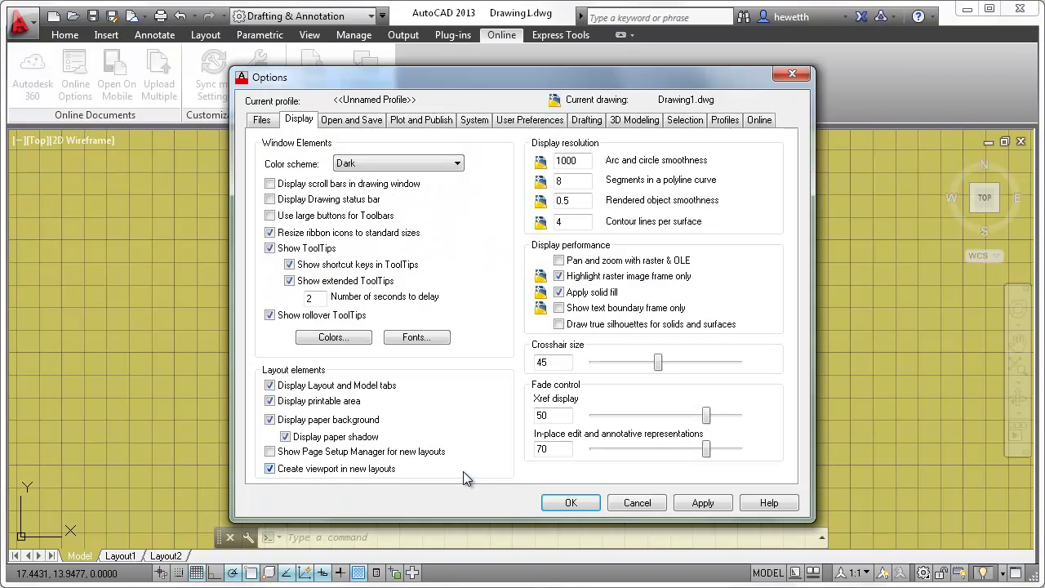
click(355, 337)
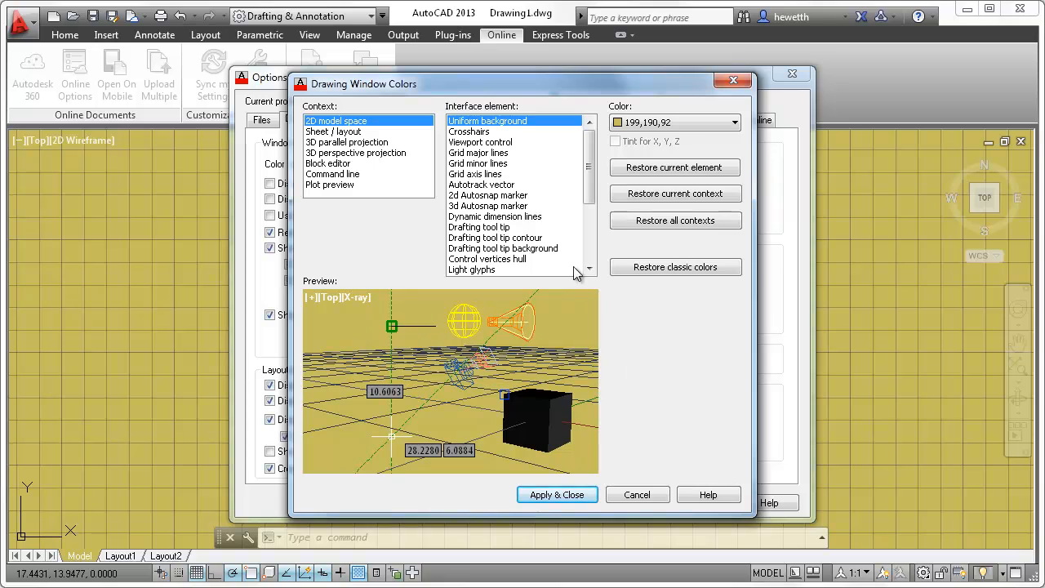
click(639, 225)
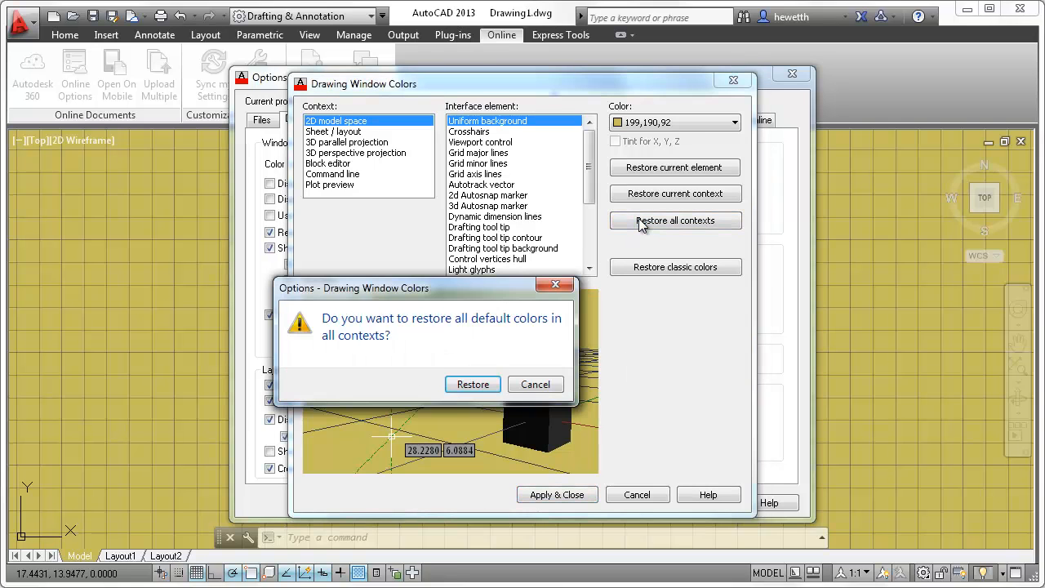
click(479, 385)
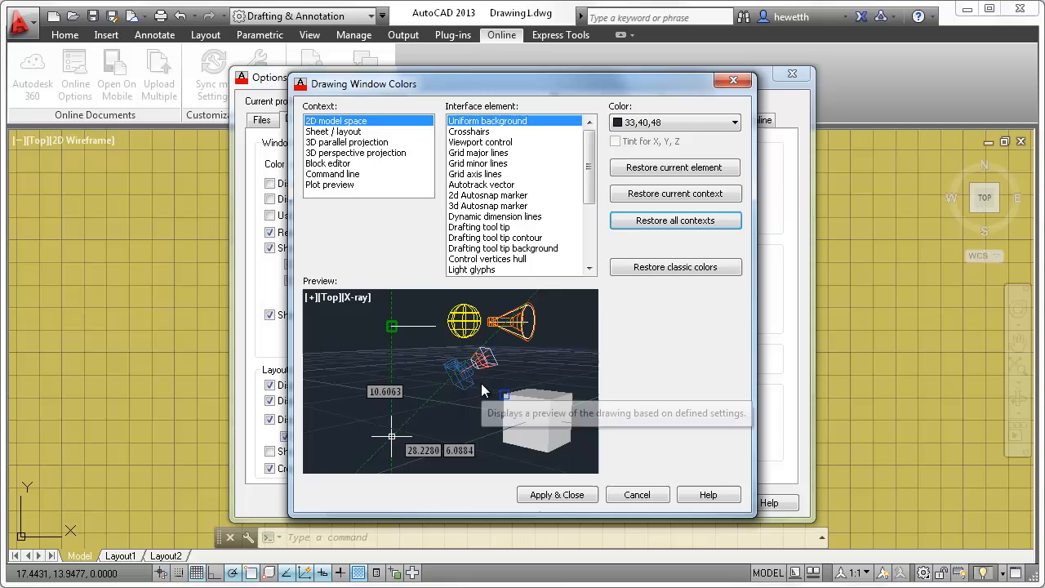
click(540, 496)
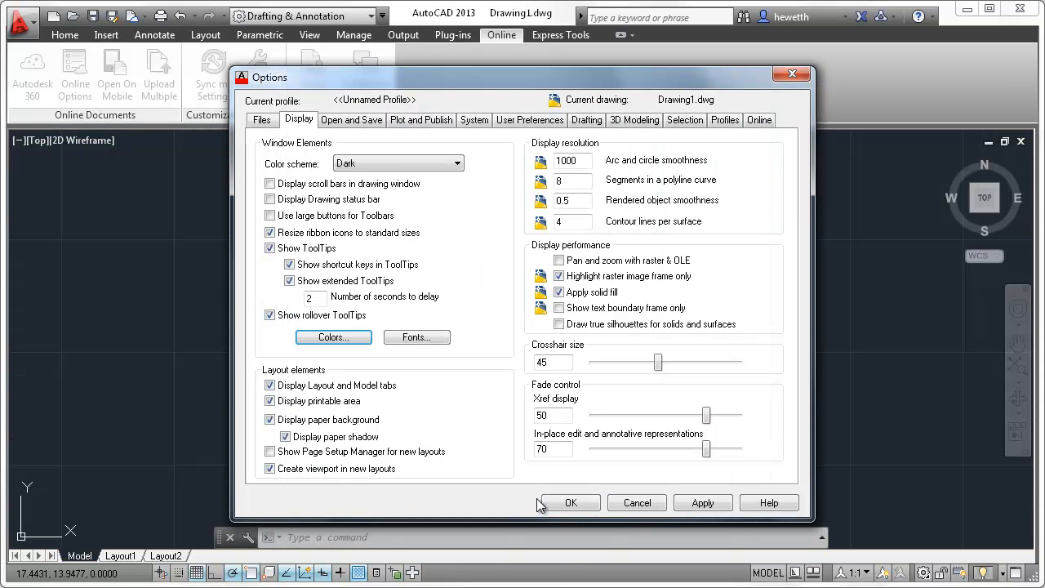
click(570, 503)
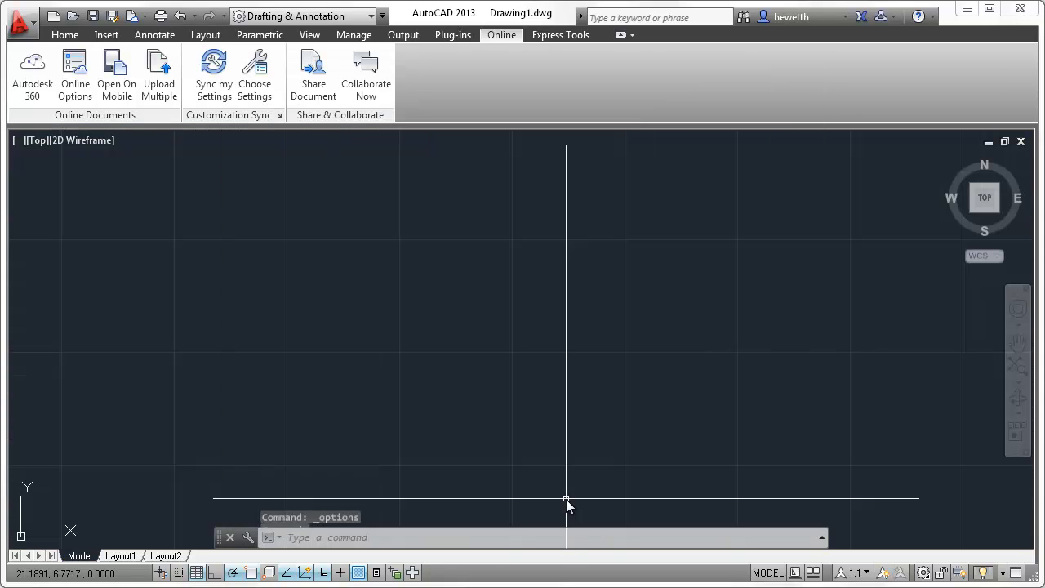
Step: Start syncing settings again and keep the online settings, restoring the yellow background
click(213, 78)
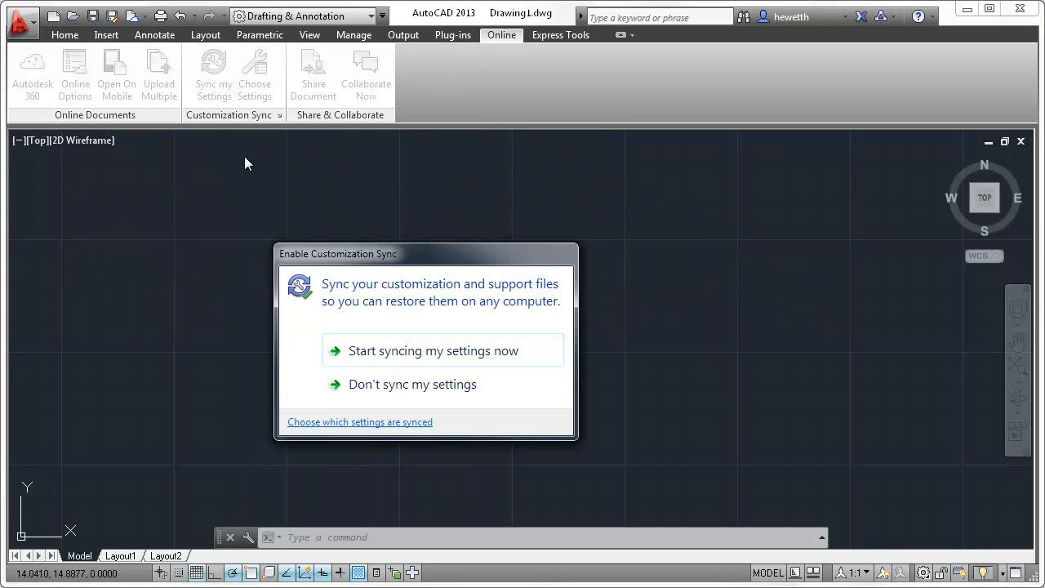
click(394, 361)
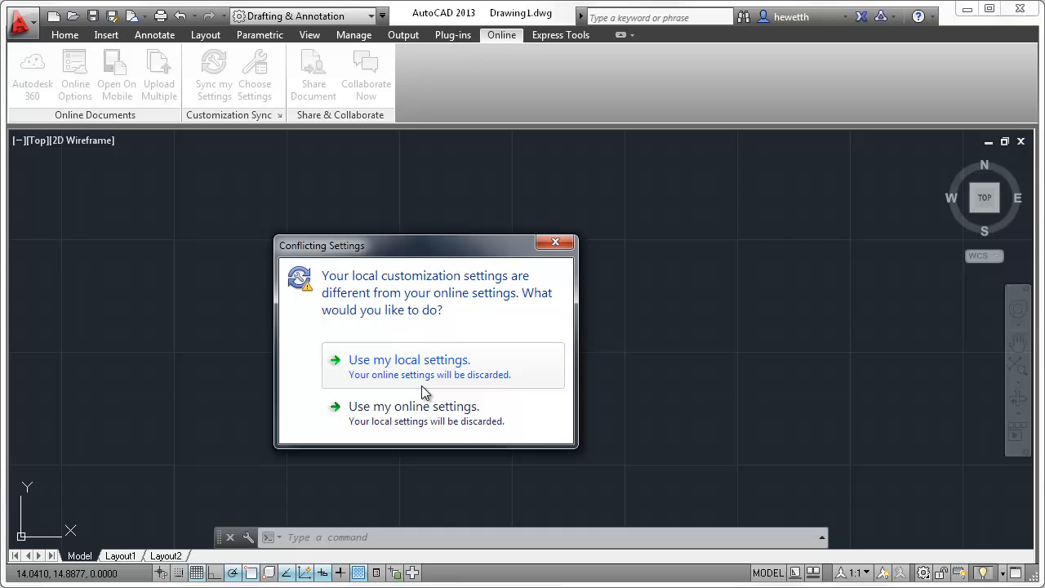
click(394, 428)
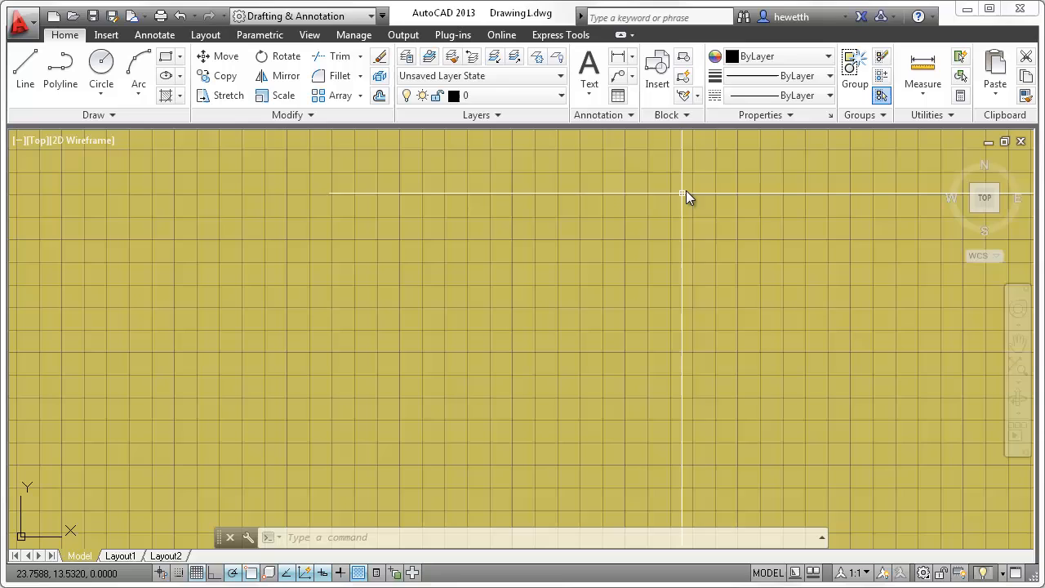
Step: Sign out of the Autodesk account and choose Restore previous settings
click(842, 19)
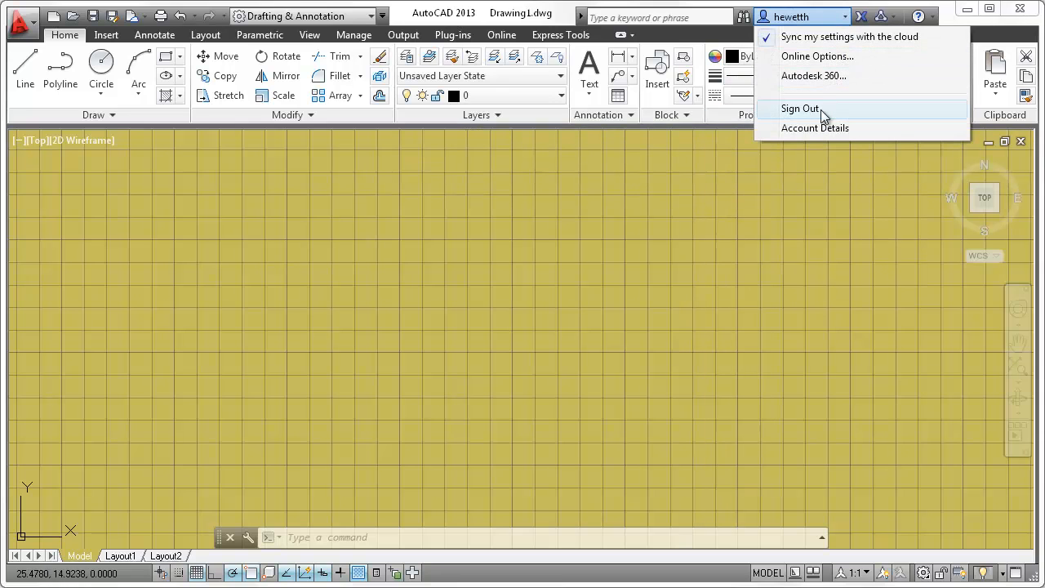
key(Escape)
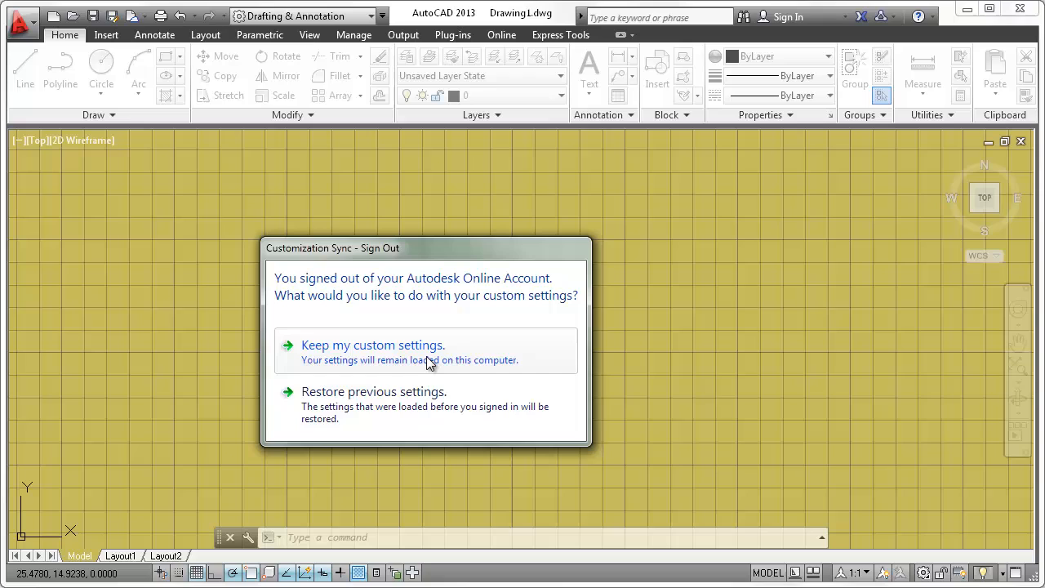
click(362, 408)
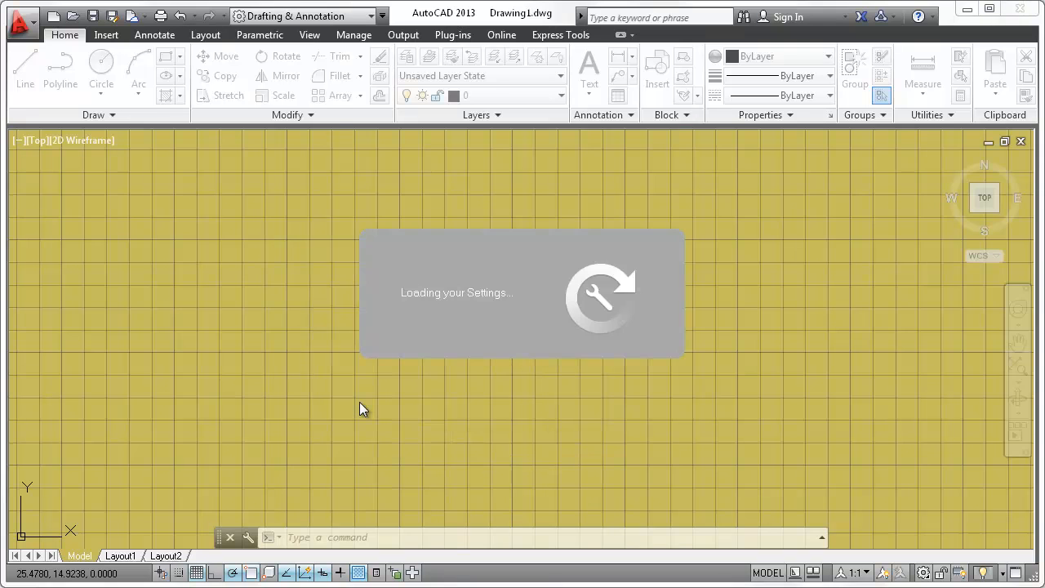